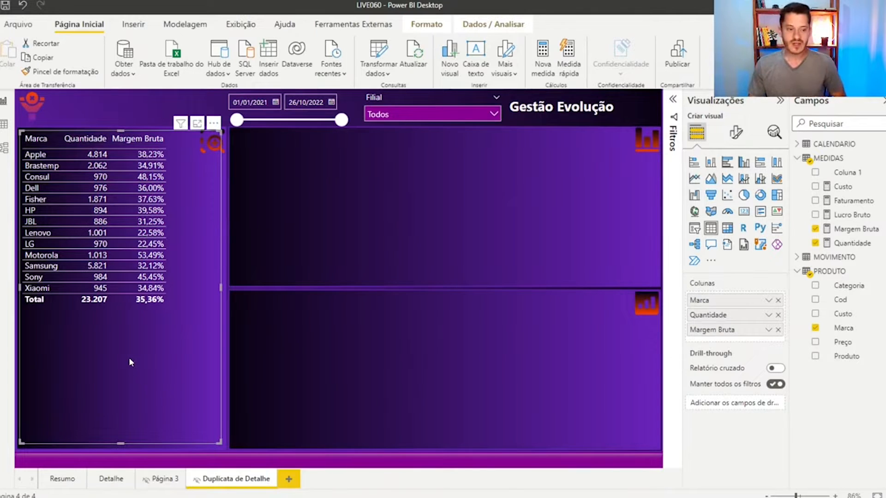
Step: Open the icon conditional formatting settings for the Margem Bruta column of the brand table
click(277, 353)
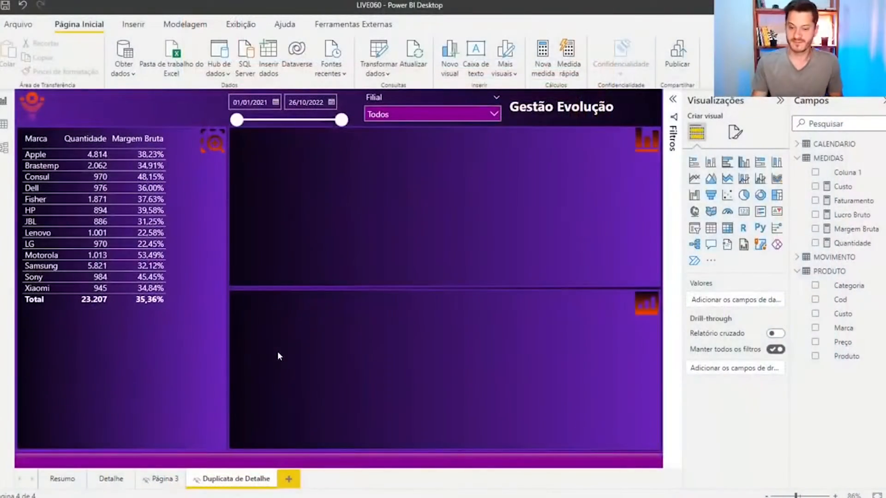
click(203, 348)
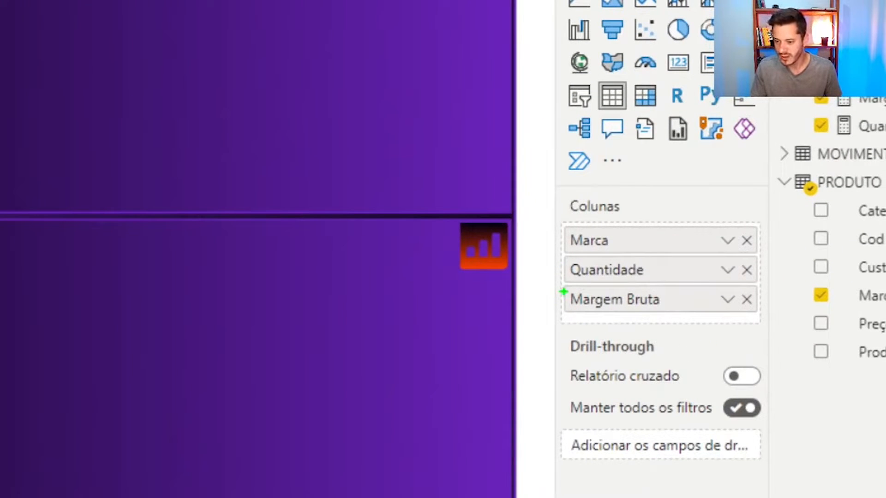
mouse_move(564, 279)
mouse_down()
mouse_move(611, 318)
mouse_move(769, 320)
mouse_up()
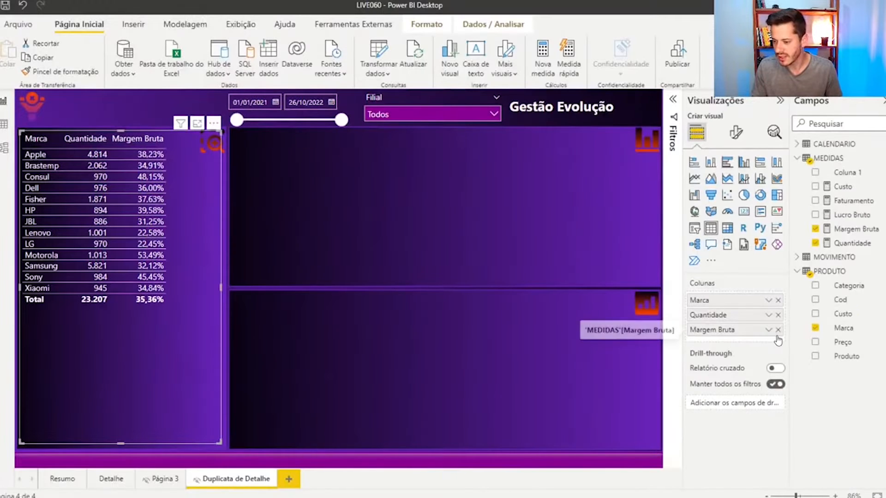
click(769, 330)
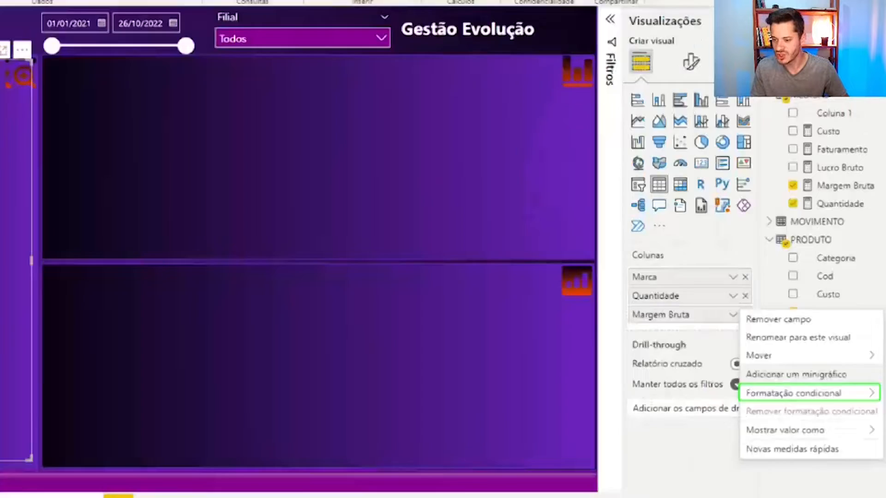
mouse_move(844, 408)
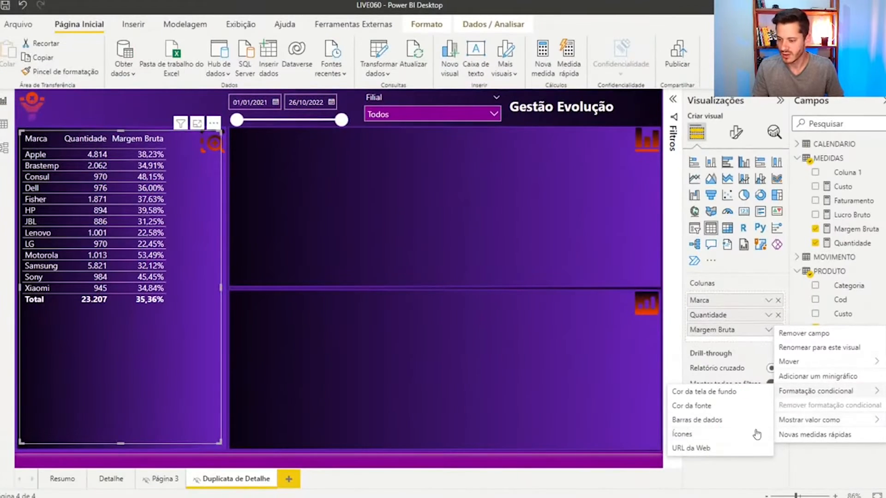
click(520, 442)
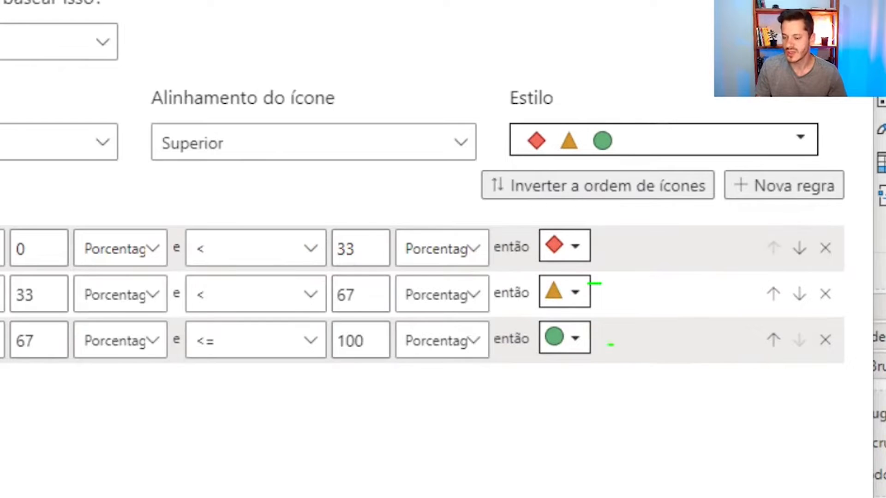
Step: Look through the icons available for the third Margem Bruta rule and leave the icon settings without applying them
drag(610, 240, 588, 241)
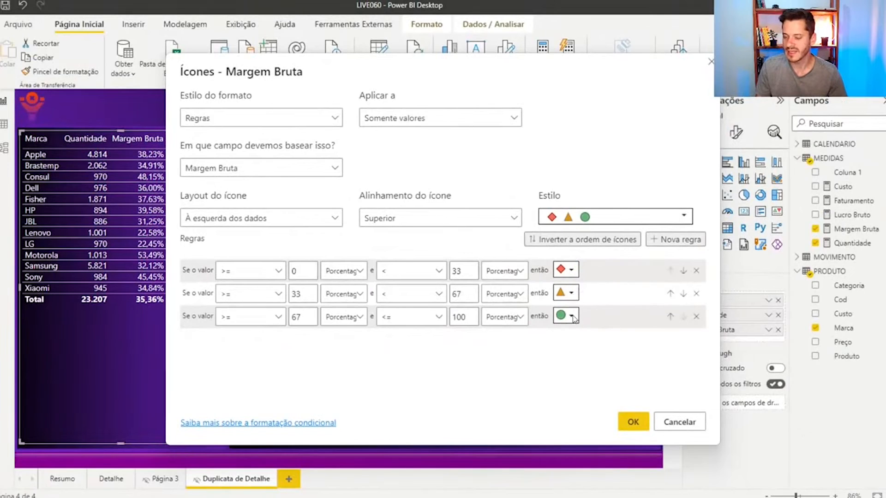
click(572, 317)
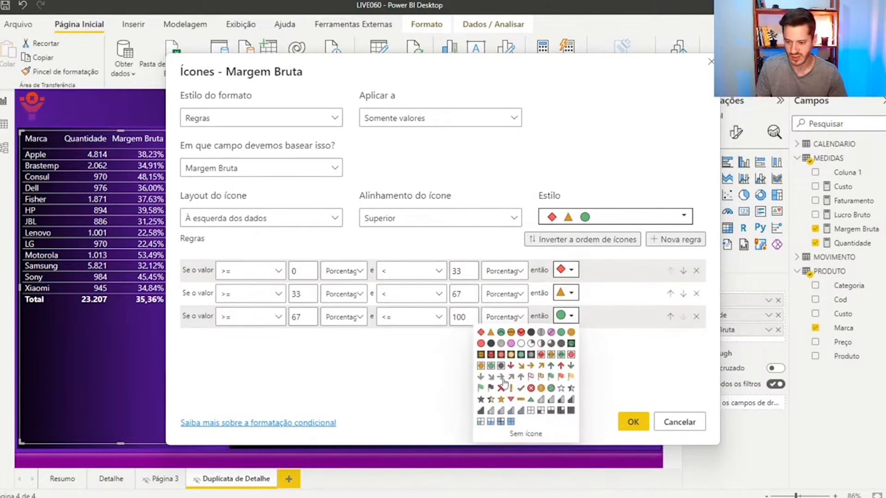
key(Escape)
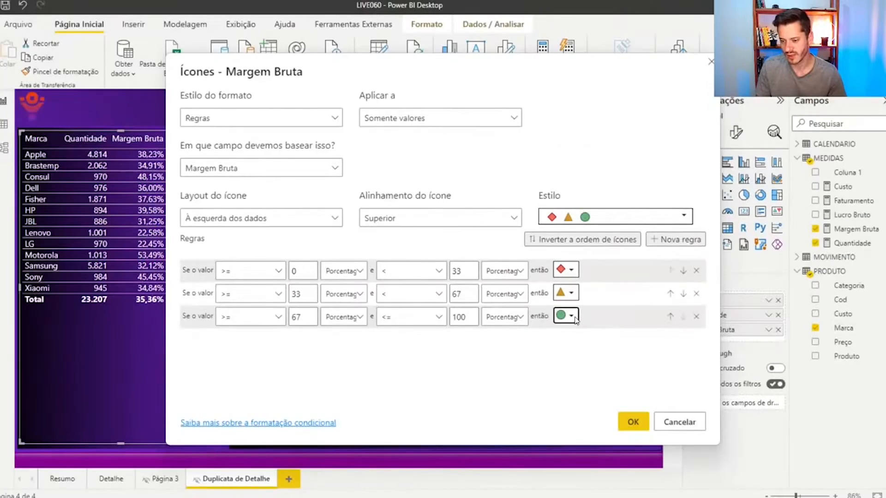
click(574, 318)
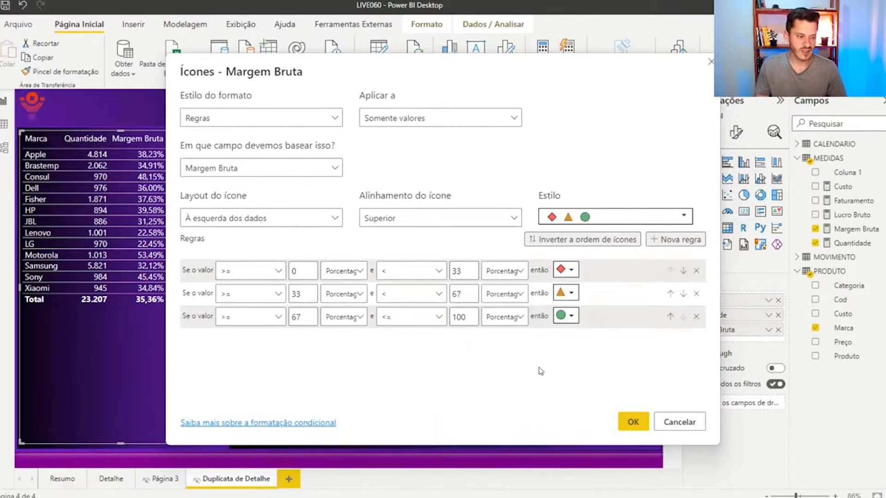
click(682, 421)
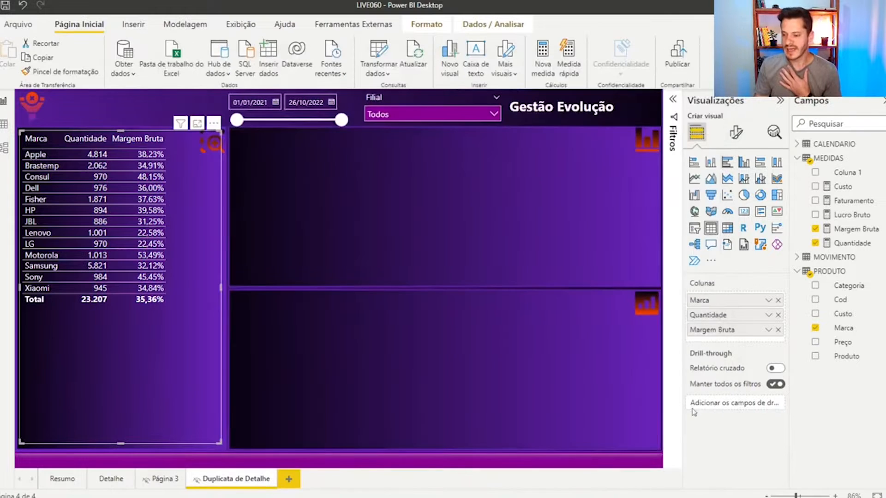
Step: Apply a gradient background colour to the Margem Bruta values, from red for the lowest value to blue for the highest
click(769, 329)
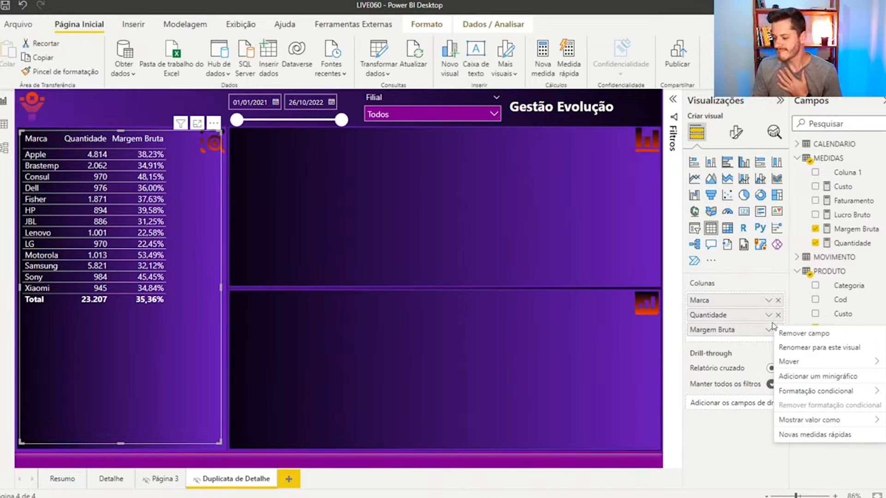
mouse_move(807, 419)
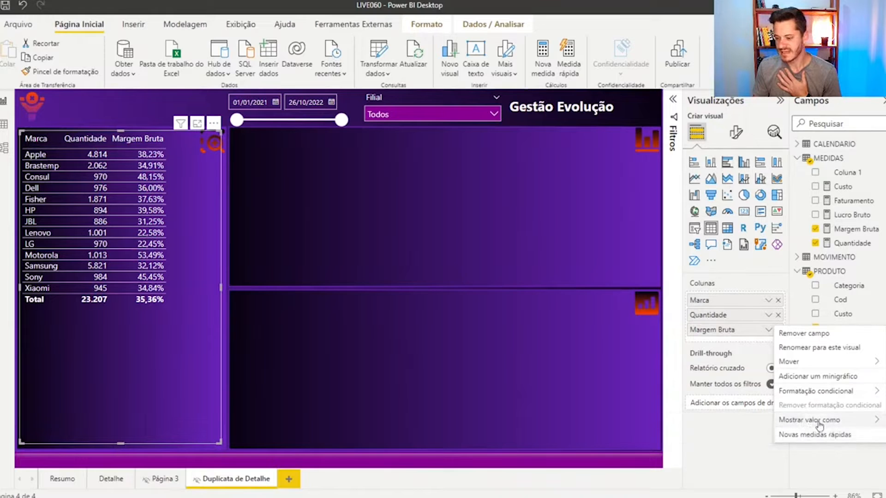
mouse_move(825, 390)
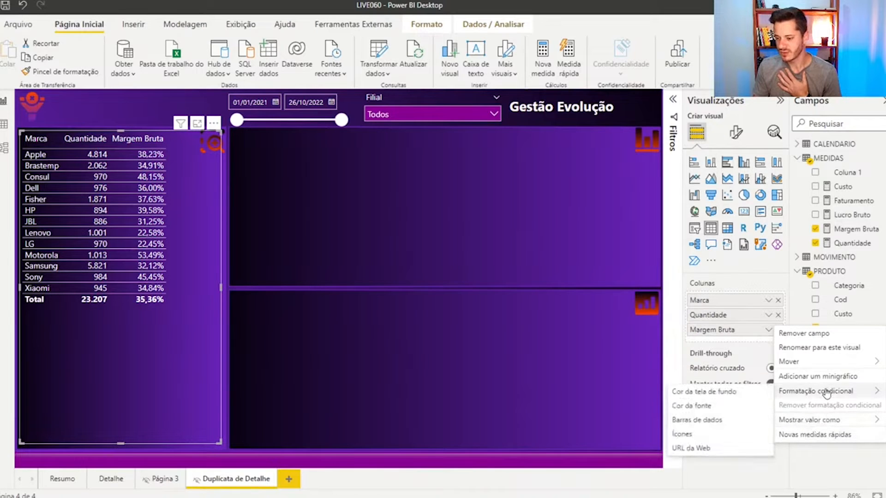
click(717, 392)
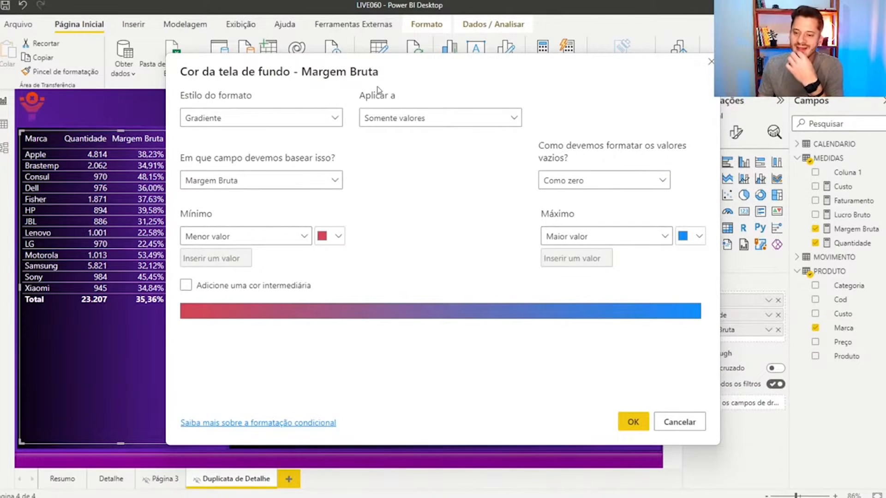
drag(377, 89, 461, 106)
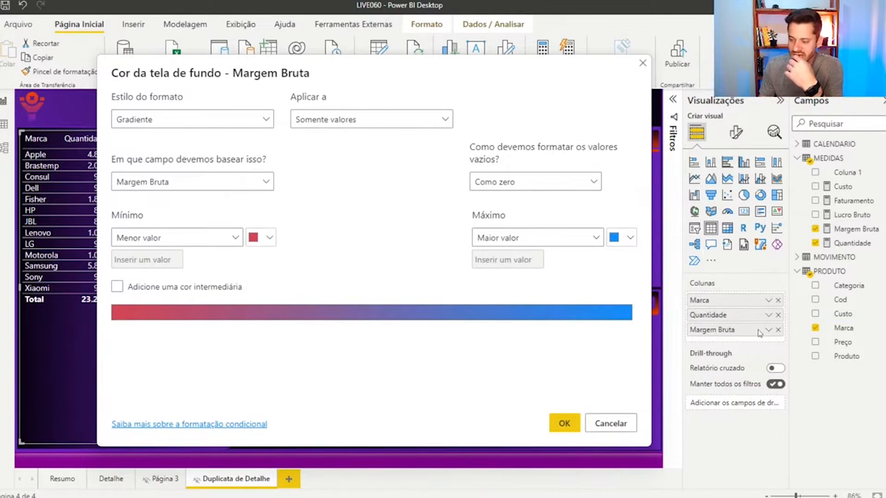
drag(332, 83, 428, 78)
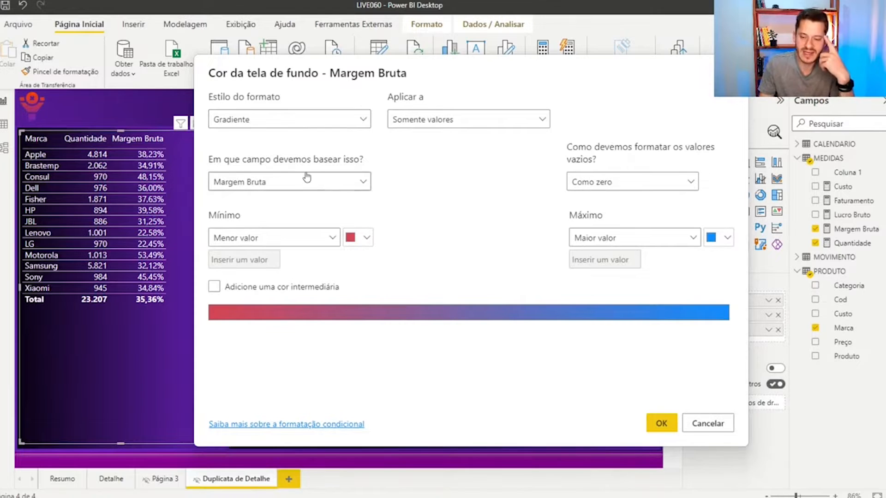
click(659, 422)
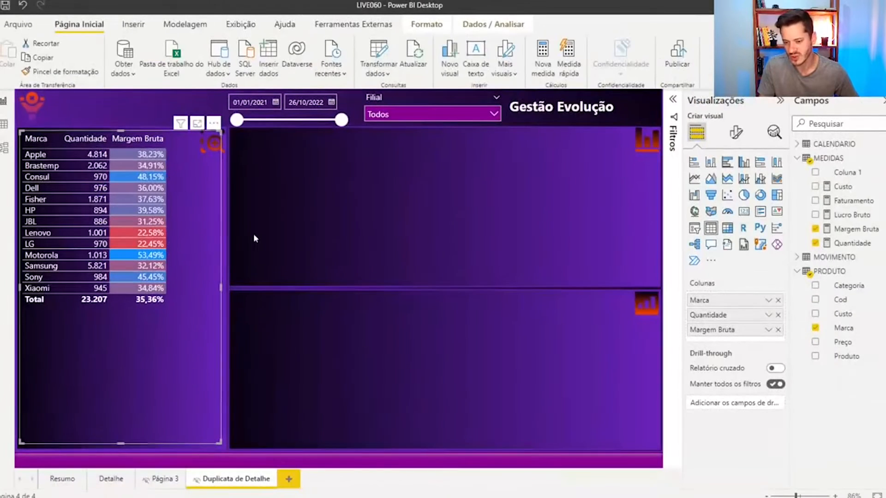
Step: Remove all conditional formatting from Margem Bruta and set its background colour format style to Regras
click(768, 329)
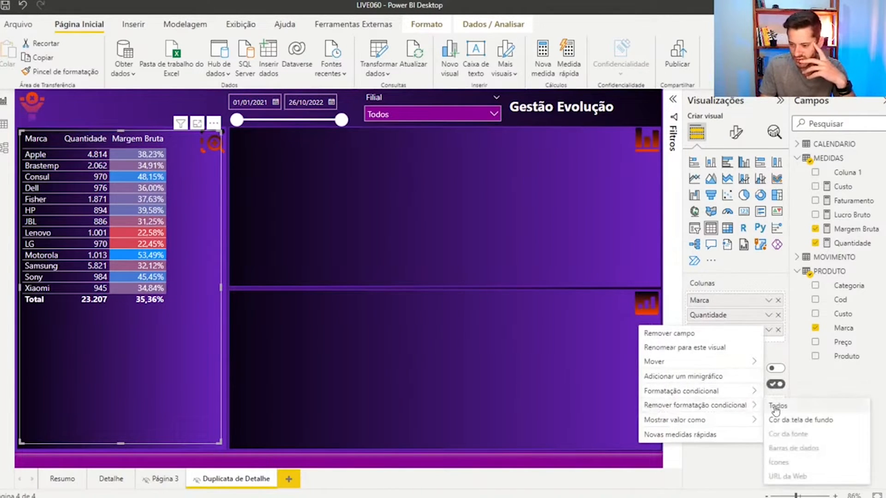
click(752, 405)
click(768, 329)
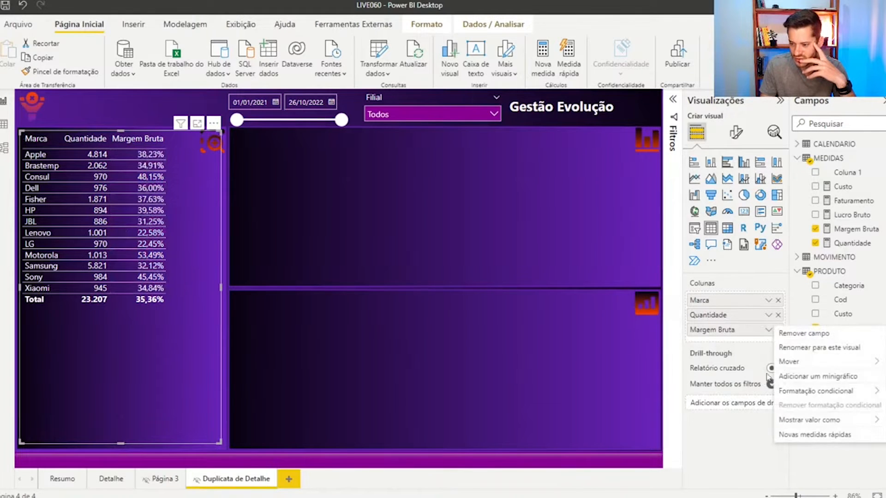
mouse_move(786, 390)
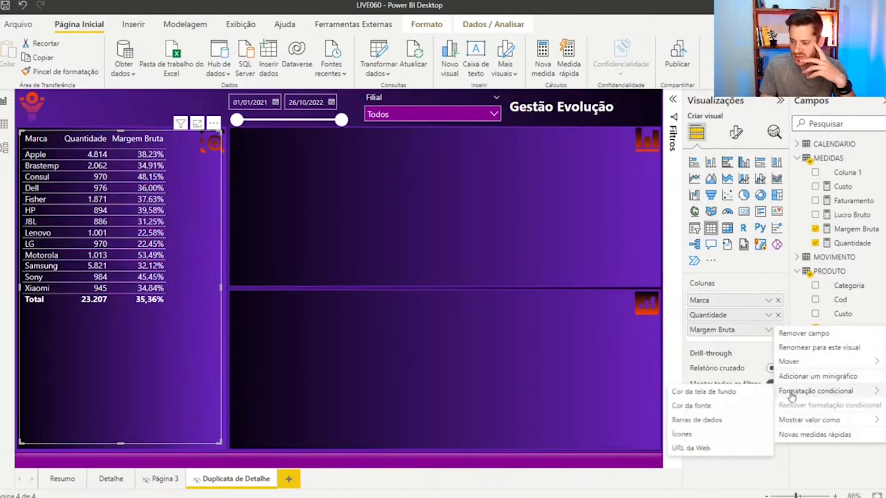
click(726, 396)
click(290, 120)
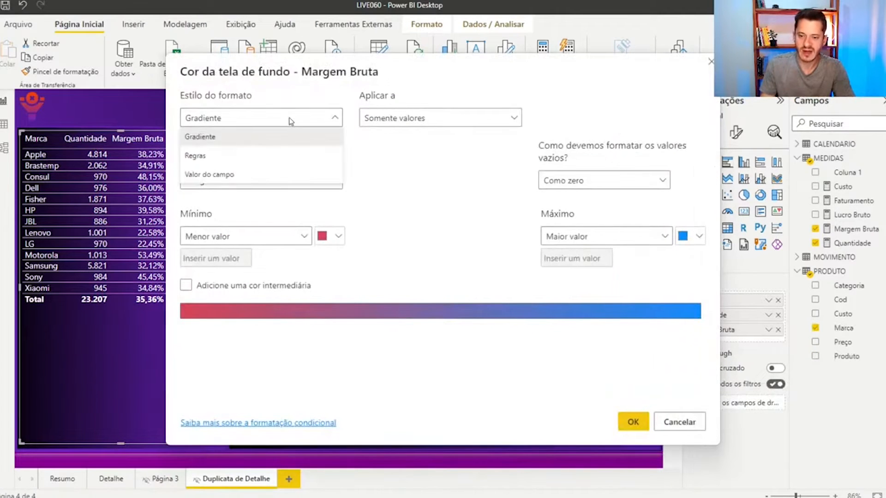
click(196, 156)
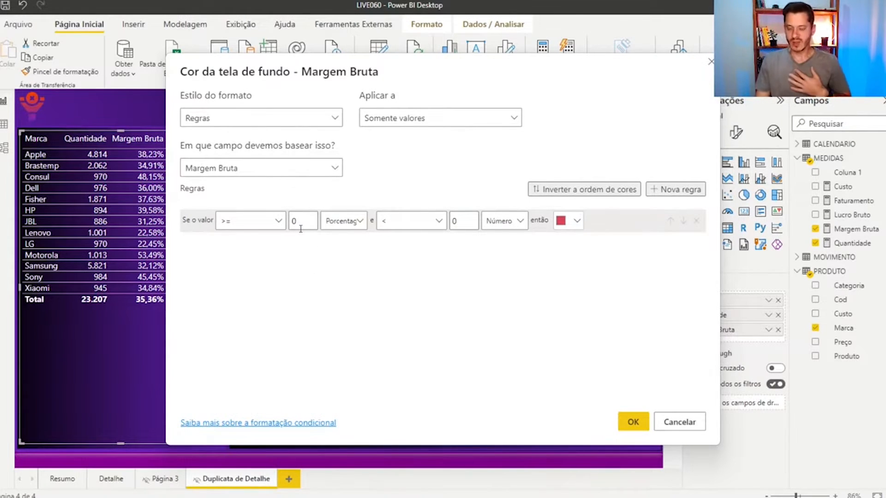
Step: Clear the rule's lower bound so it uses Mín and set that bound's type to Número
drag(298, 222, 289, 226)
key(BackSpace)
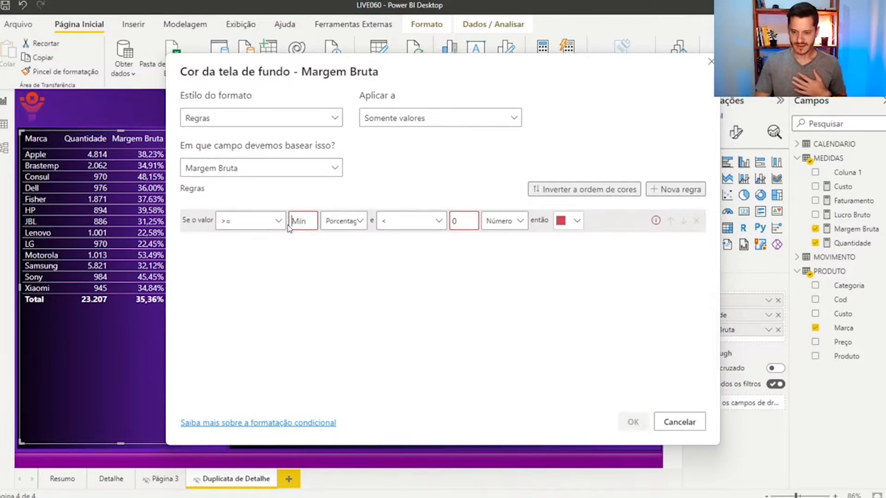
key(Tab)
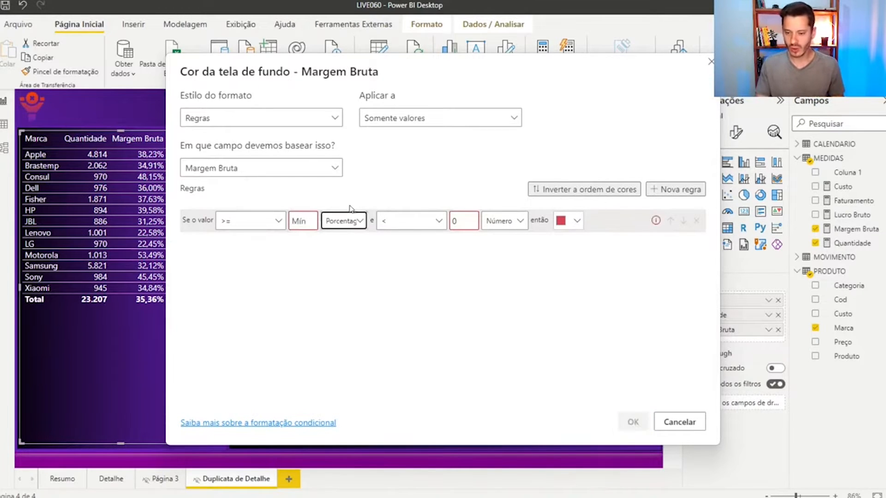
click(351, 224)
click(342, 241)
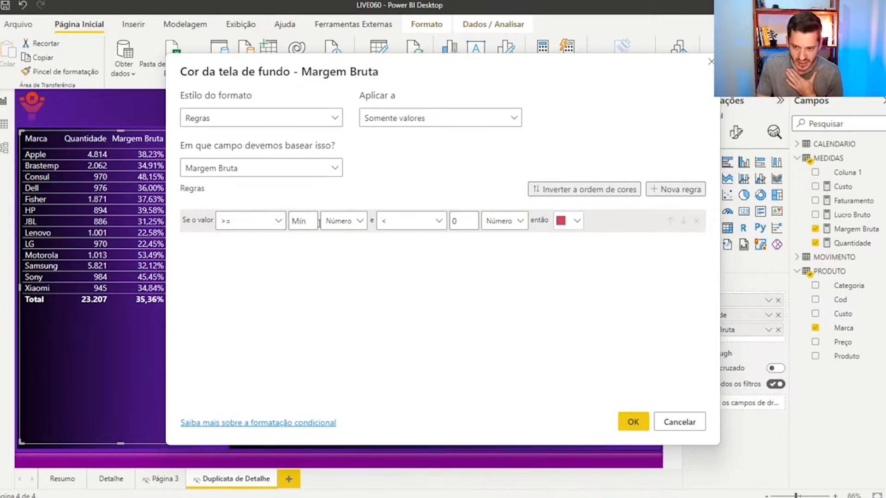
Step: Set the upper bound of the red background rule to 0,356
double_click(455, 221)
key(BackSpace)
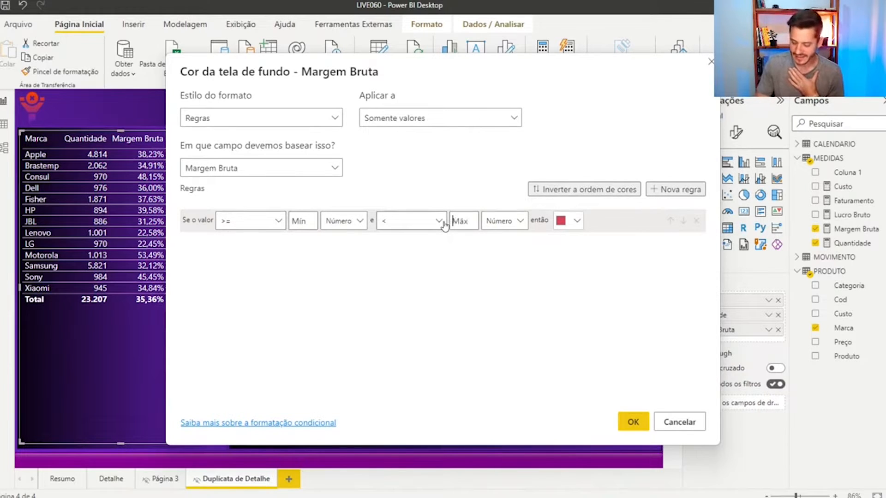
text(0,35)
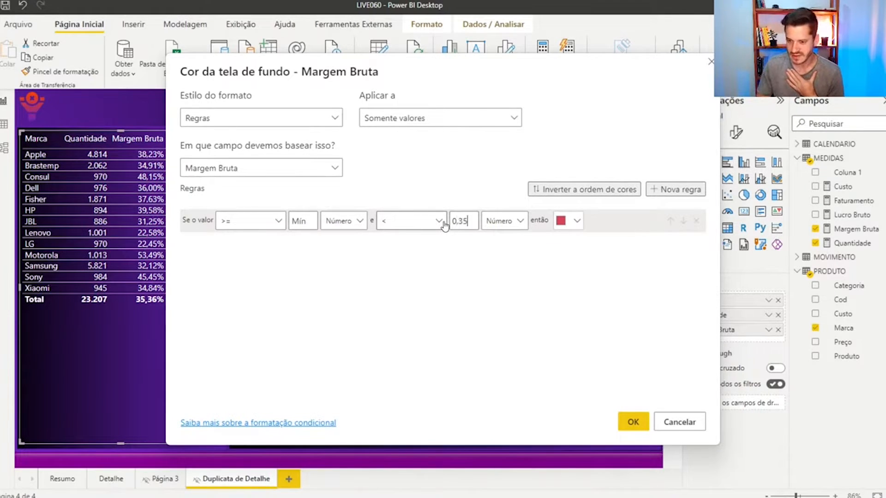
text(6)
drag(398, 73, 412, 74)
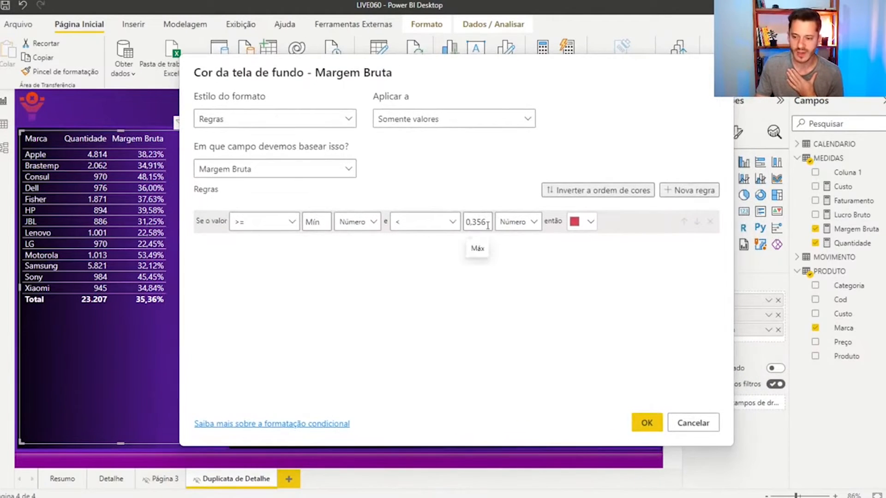
drag(488, 223, 466, 225)
click(477, 218)
key(Delete)
text(6)
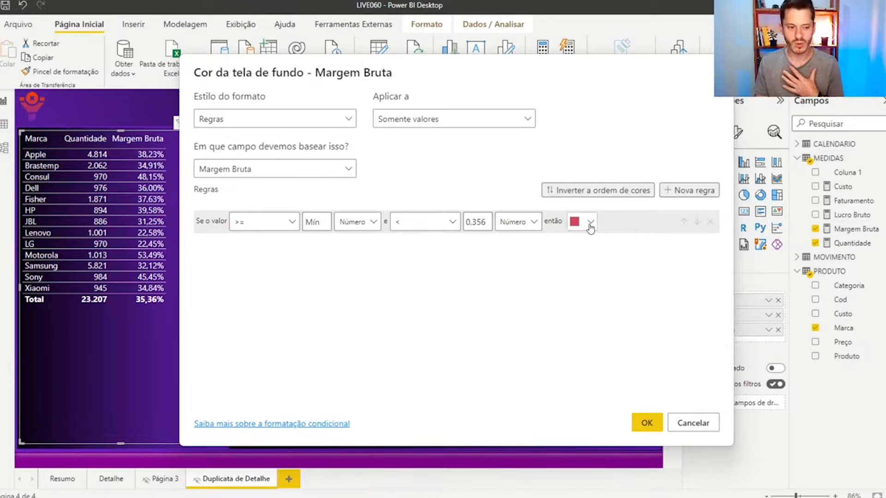
Step: Check the comparison options of the upper bound, keep less than, and apply the red background rule to Margem Bruta
drag(504, 69, 513, 65)
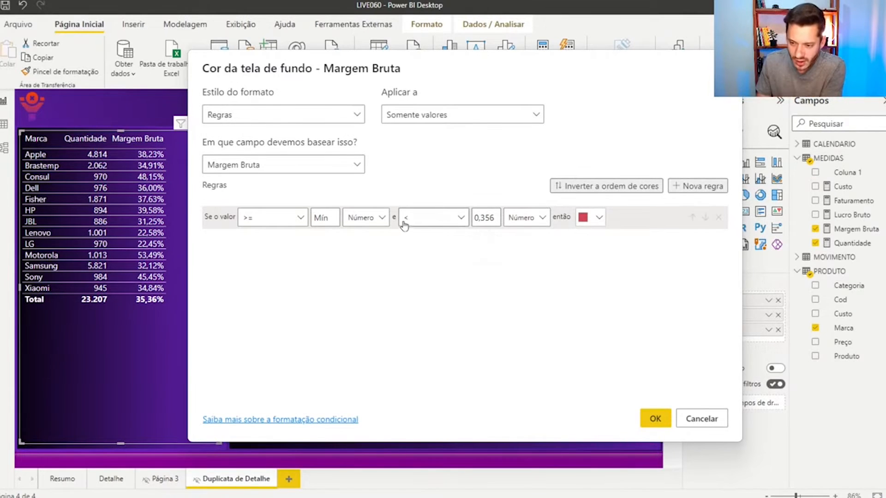
click(436, 222)
click(521, 259)
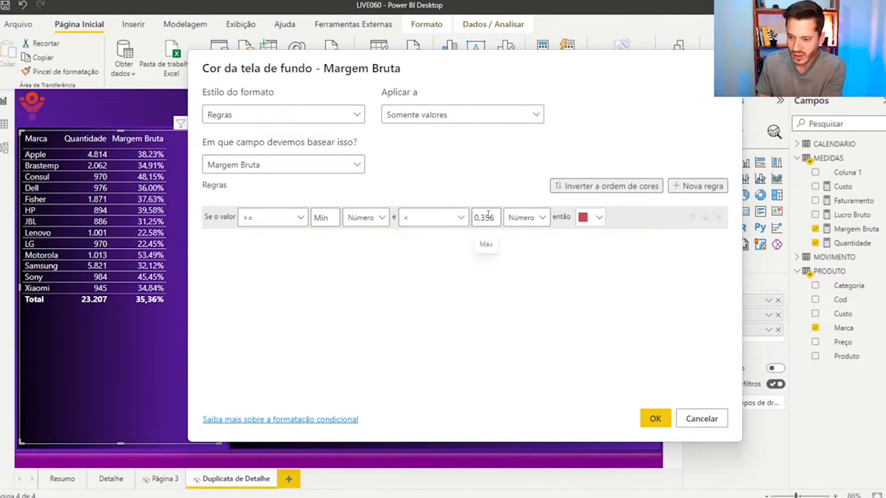
click(654, 418)
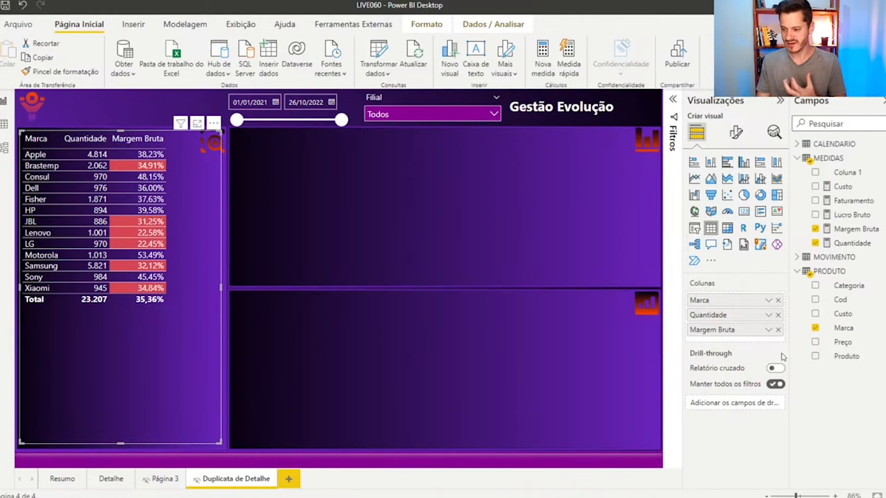
Step: Reopen the background colour rules of Margem Bruta and add a second rule
click(768, 329)
mouse_move(728, 396)
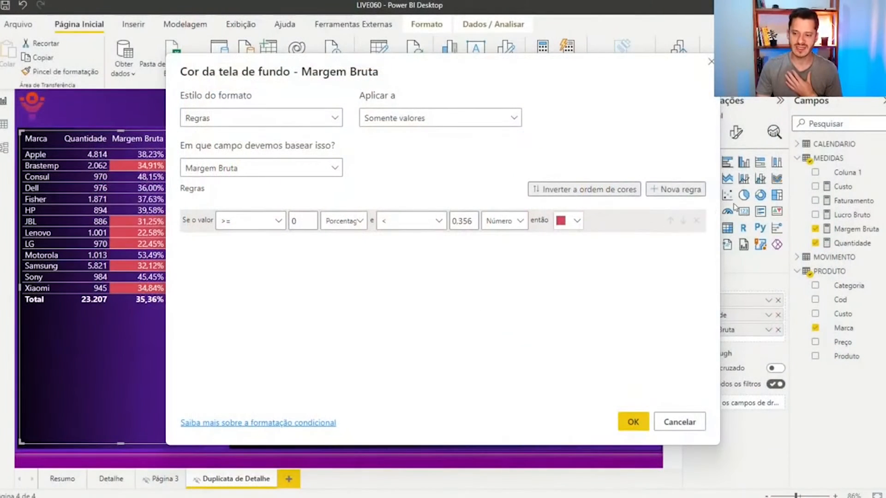
click(666, 189)
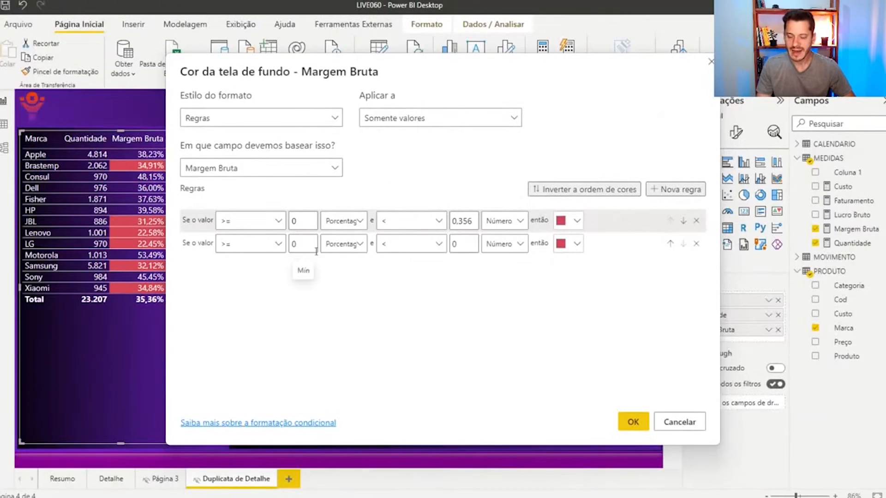
Step: Set the second rule's lower bound to 0,356 with the type Número
double_click(293, 243)
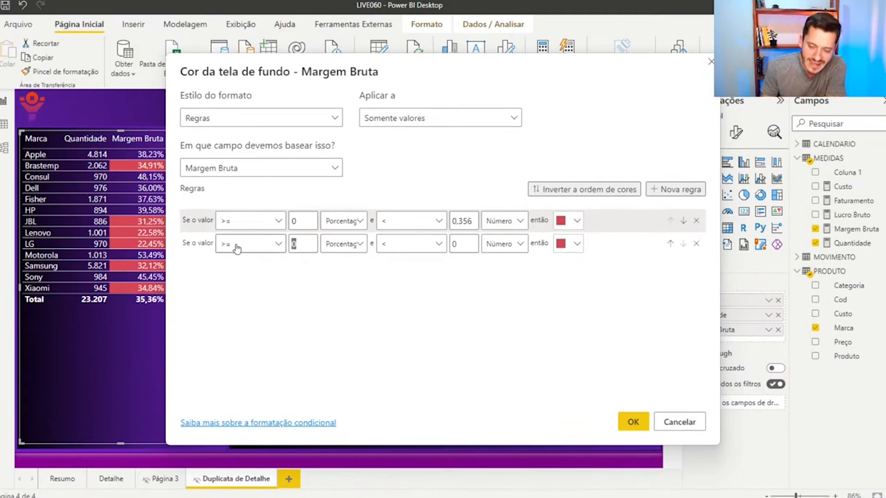
drag(422, 83, 485, 79)
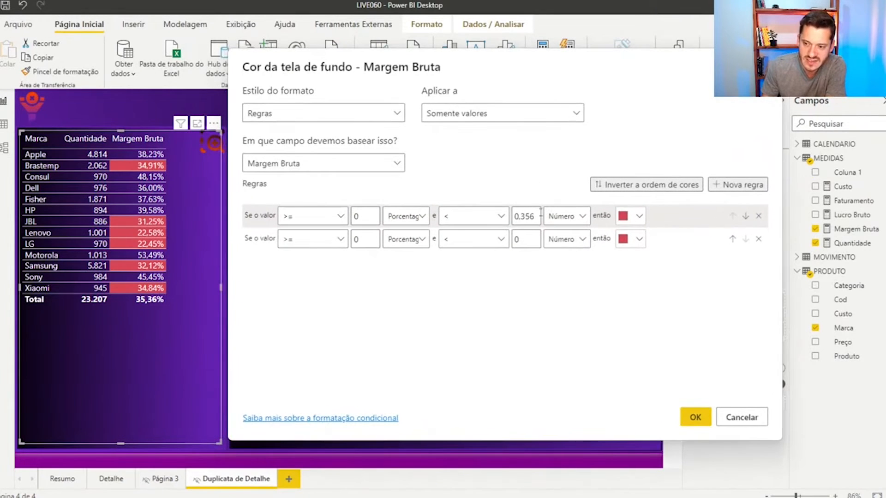
drag(538, 216, 513, 216)
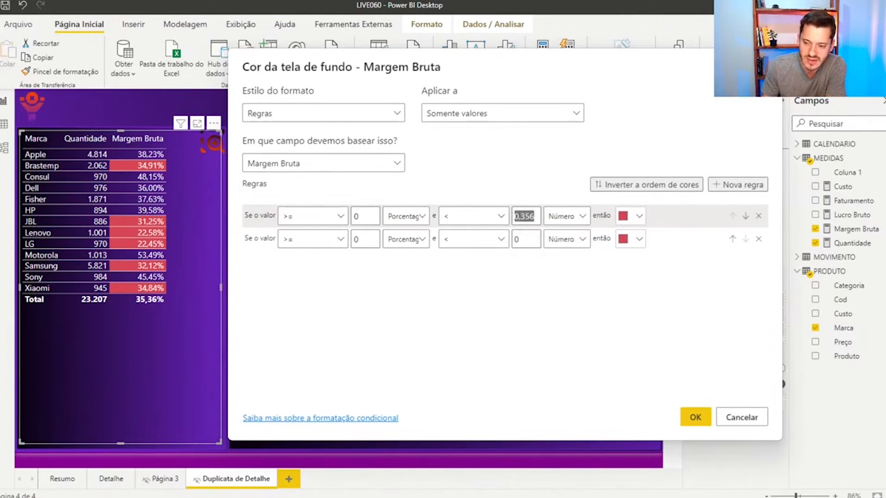
double_click(363, 238)
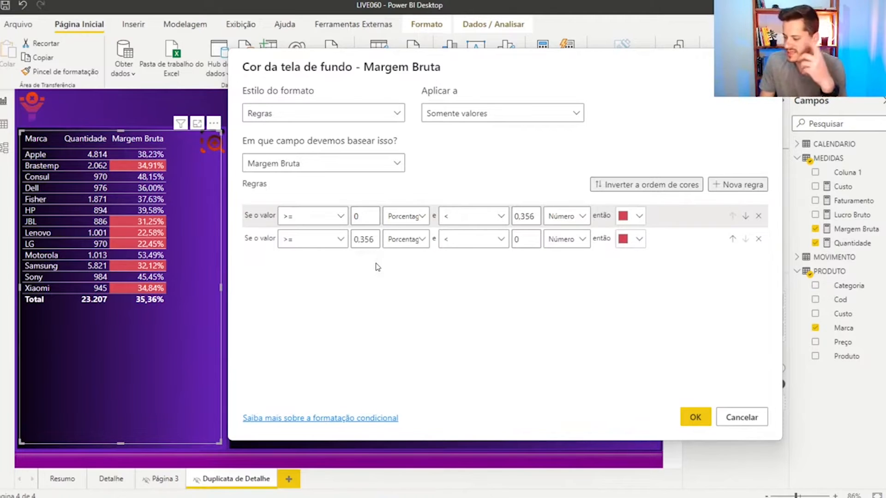
click(407, 239)
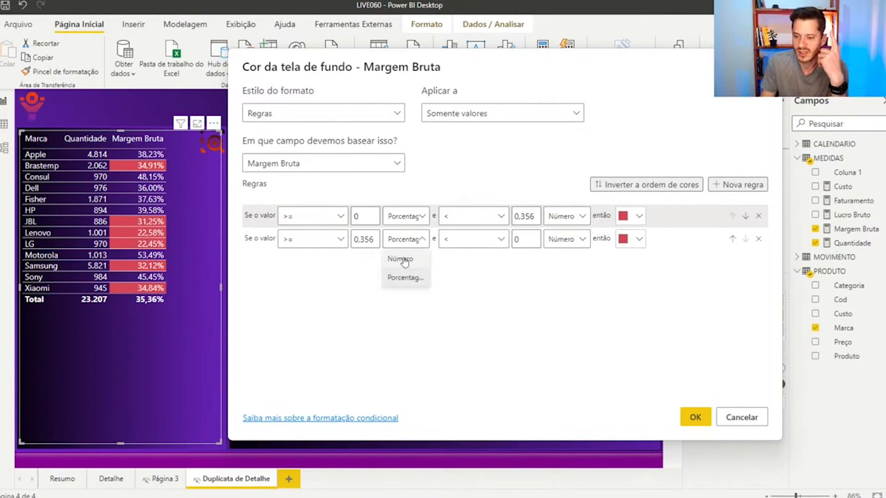
click(405, 260)
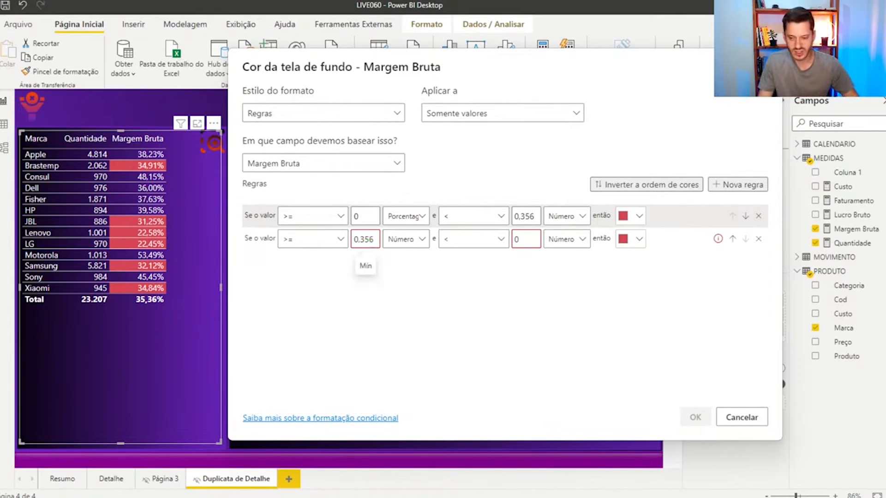
drag(348, 227, 390, 256)
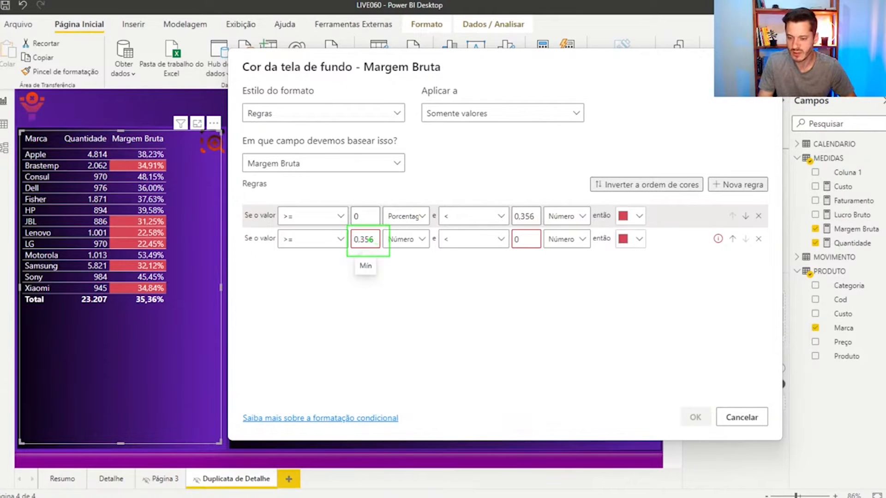
Step: Clear the second rule's upper bound so it uses Máx, and apply the rule to Margem Bruta with a green background
double_click(515, 239)
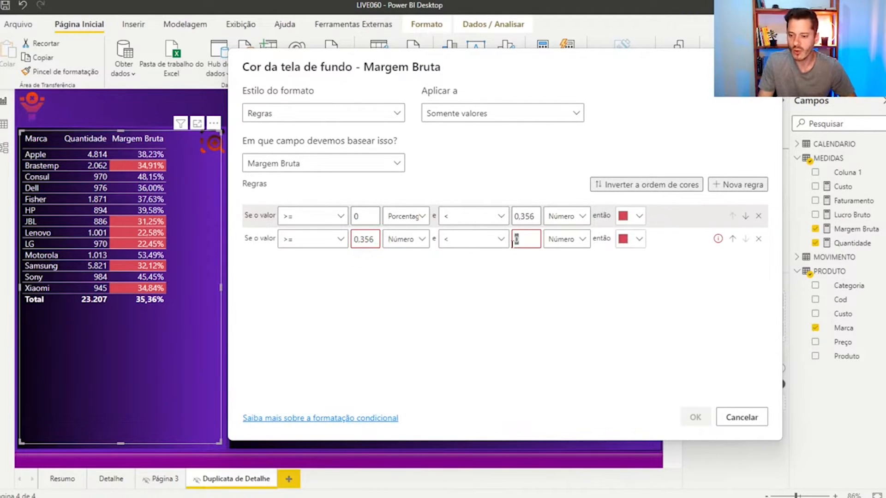
key(BackSpace)
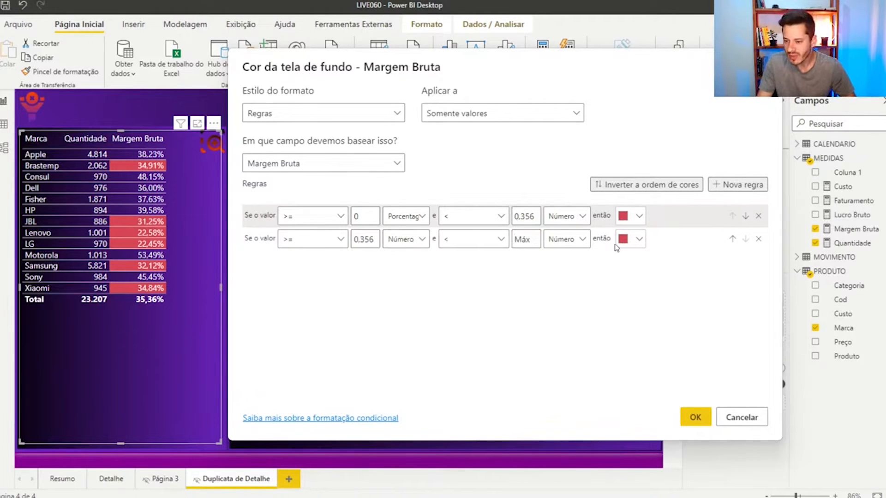
click(639, 239)
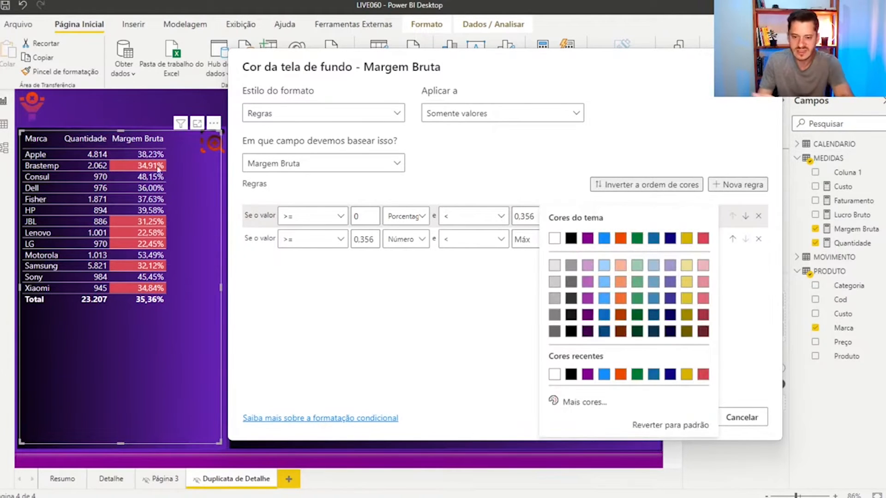
click(638, 239)
click(695, 418)
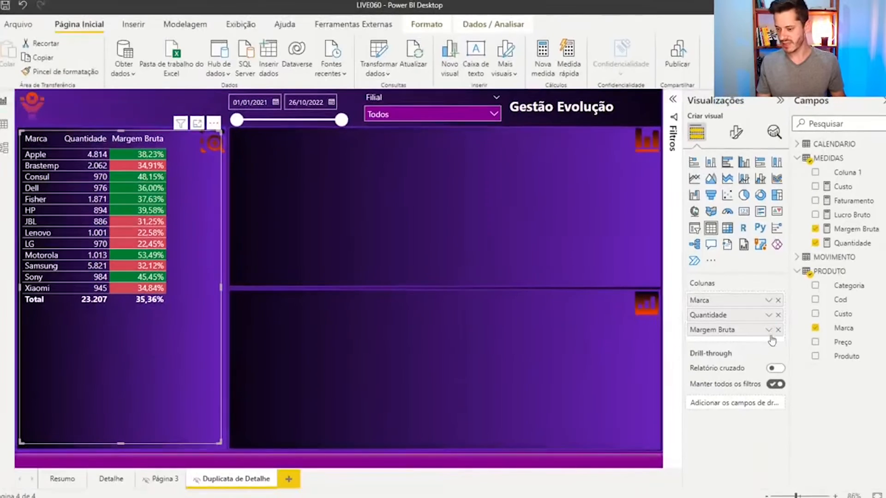
Step: Reopen the background colour rules of Margem Bruta and examine the Aplicar a options for values and totals
click(770, 330)
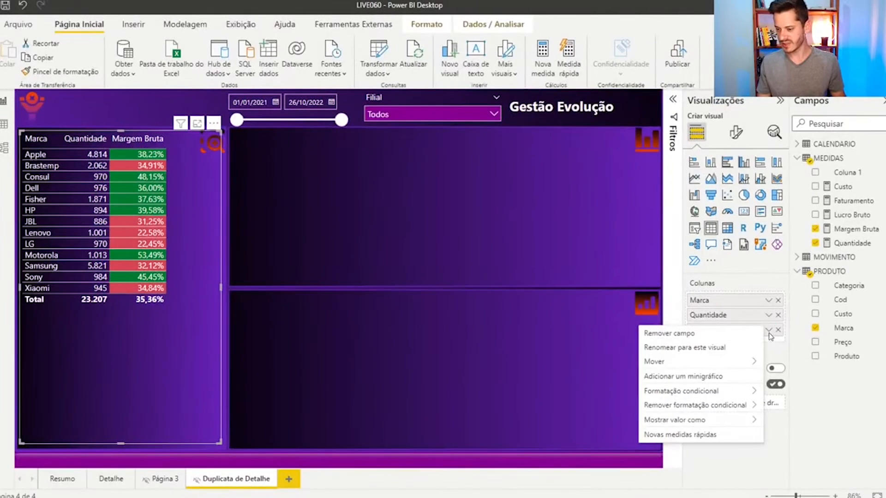
mouse_move(731, 392)
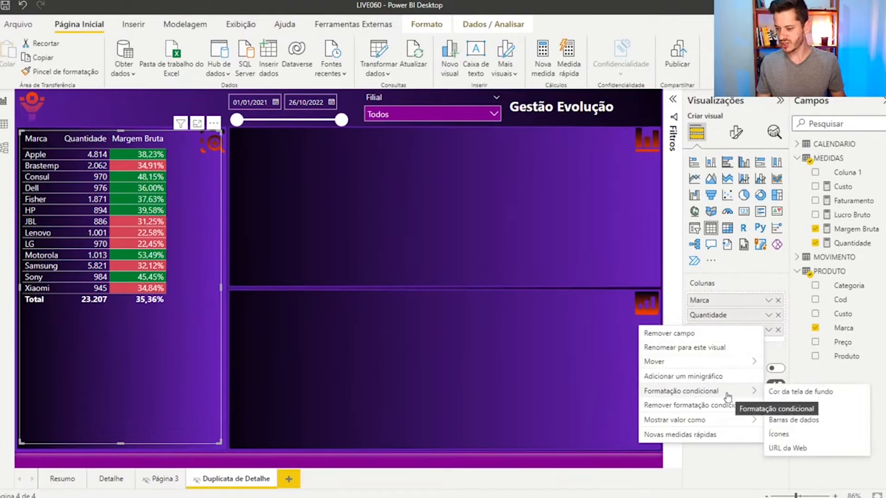
click(781, 391)
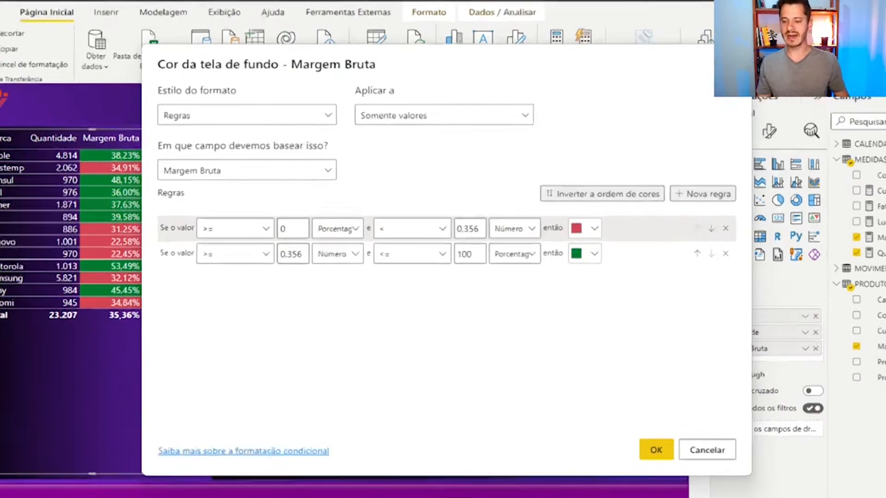
click(404, 141)
mouse_move(302, 40)
mouse_down()
mouse_move(860, 171)
mouse_move(791, 154)
mouse_up()
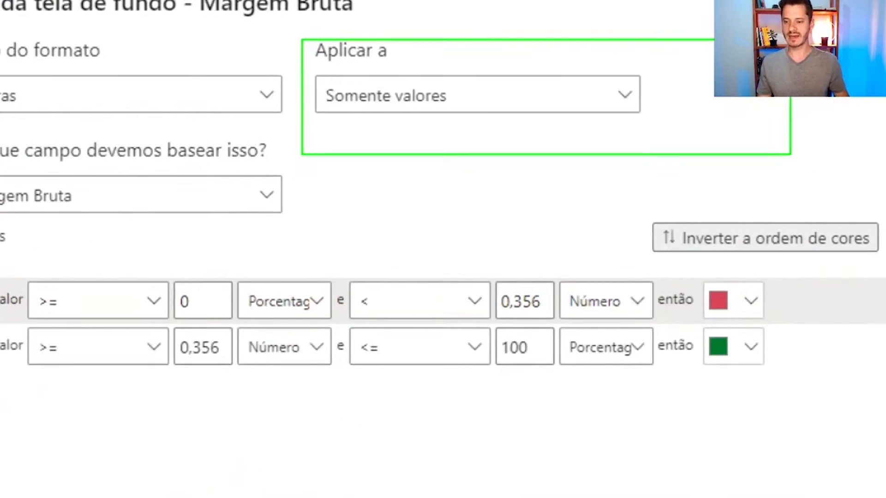
click(524, 100)
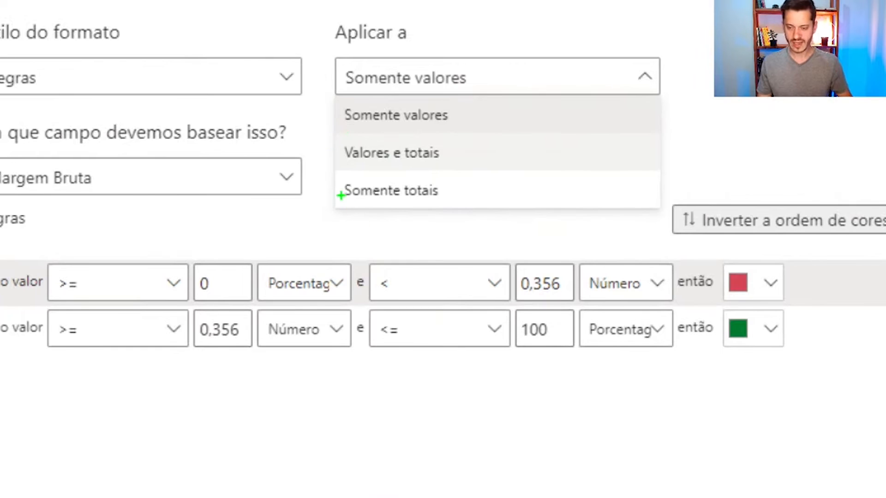
drag(335, 182, 450, 218)
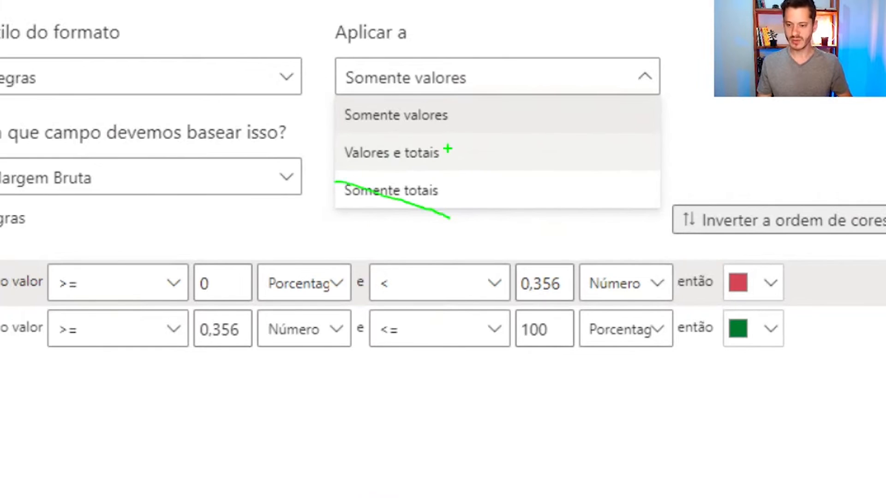
drag(455, 118, 462, 118)
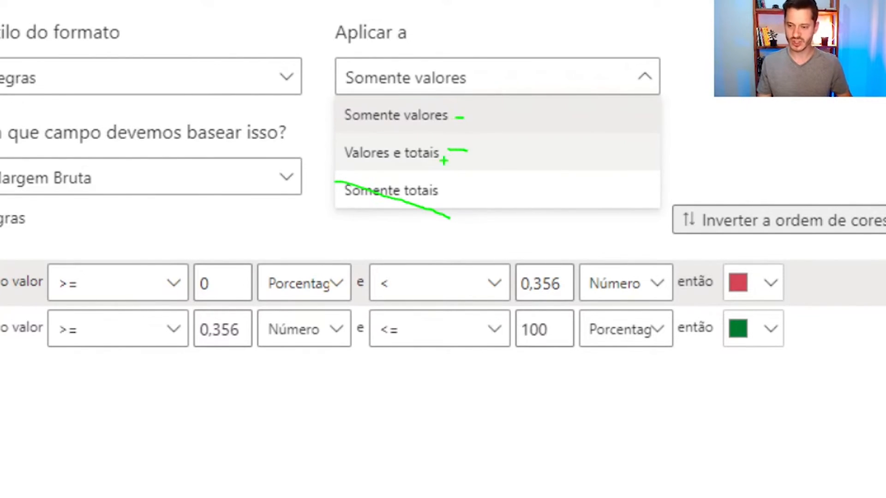